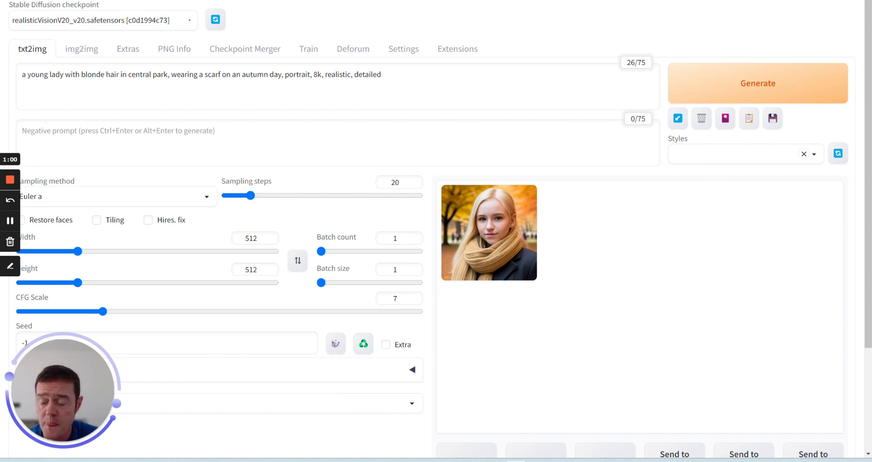
- Enter "((Yellow scarf))" as the negative prompt and generate a new portrait image
left_click(87, 132)
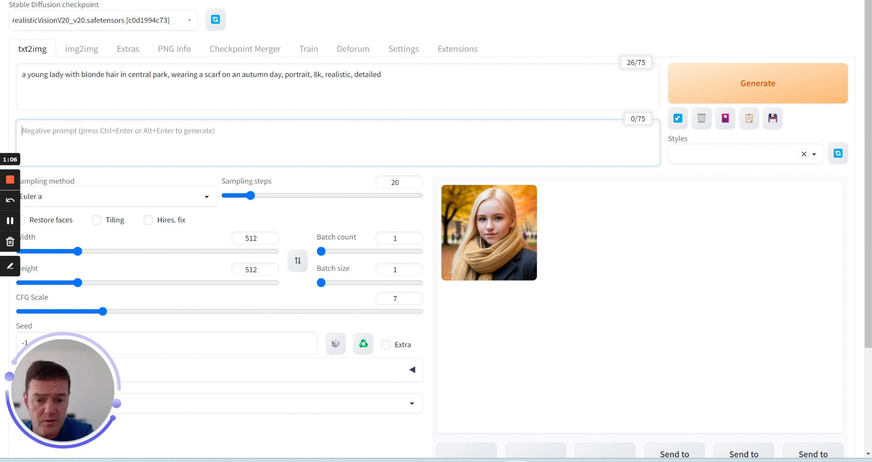
type("((")
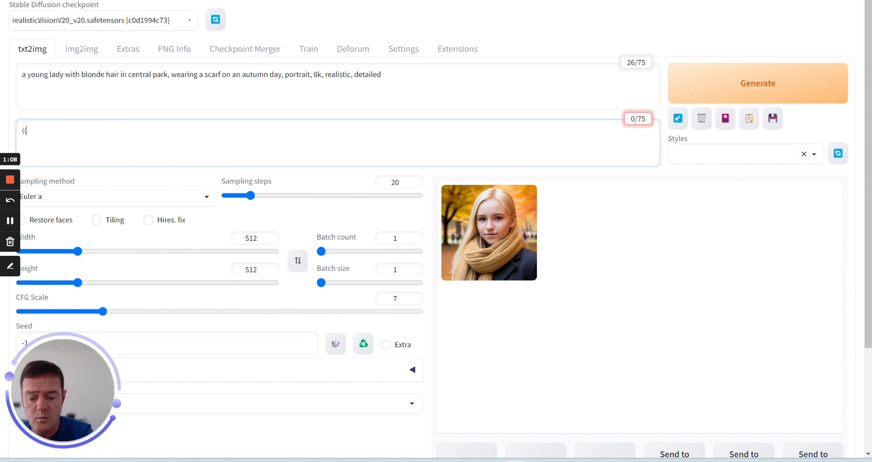
type("Yellow sca")
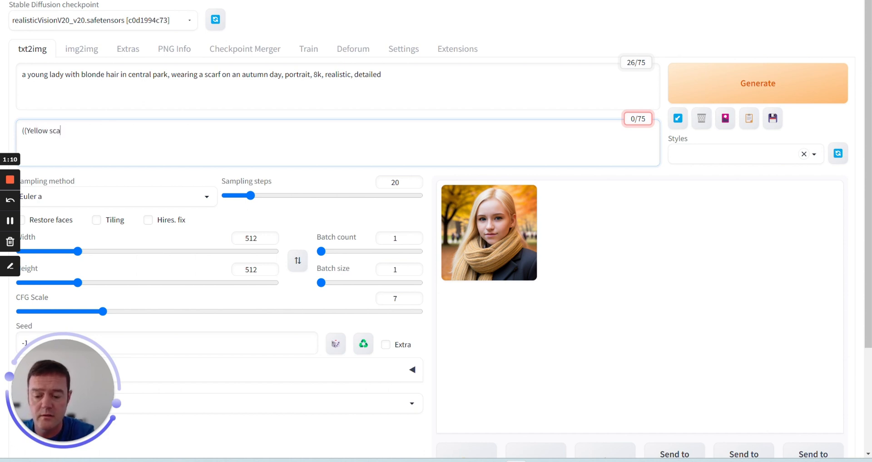
type("rf))")
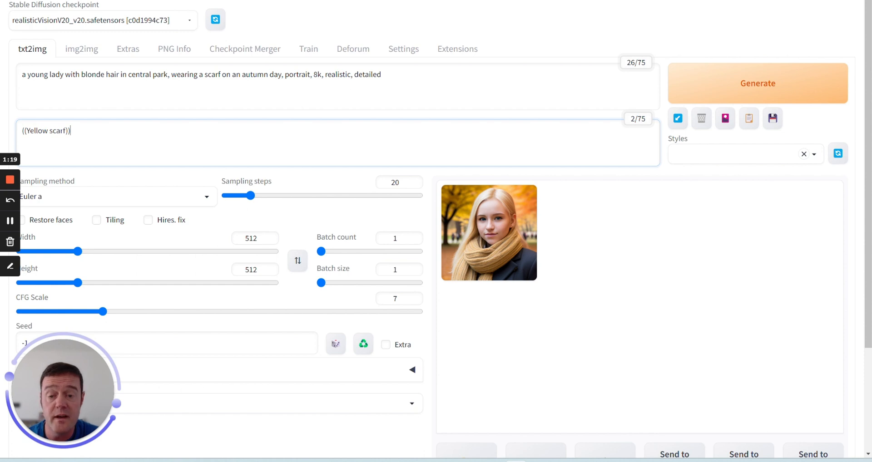
left_click(723, 96)
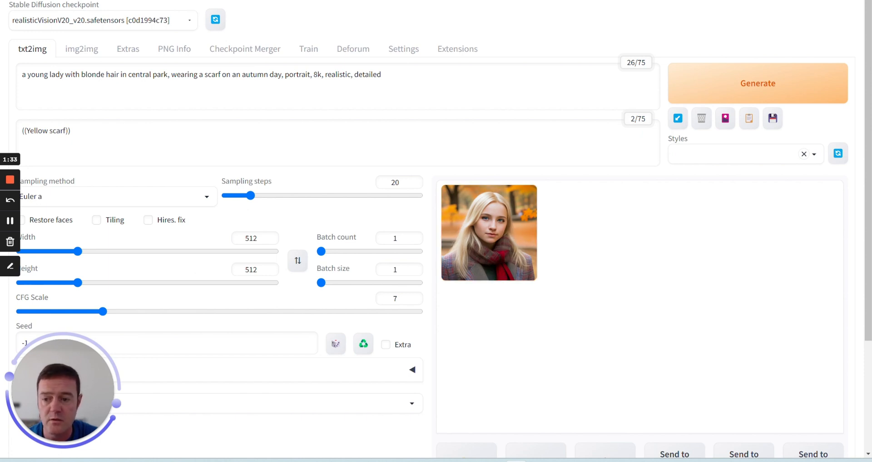
- Choose Euler a from the list of available sampling methods
scroll(181, 119, "down", 1)
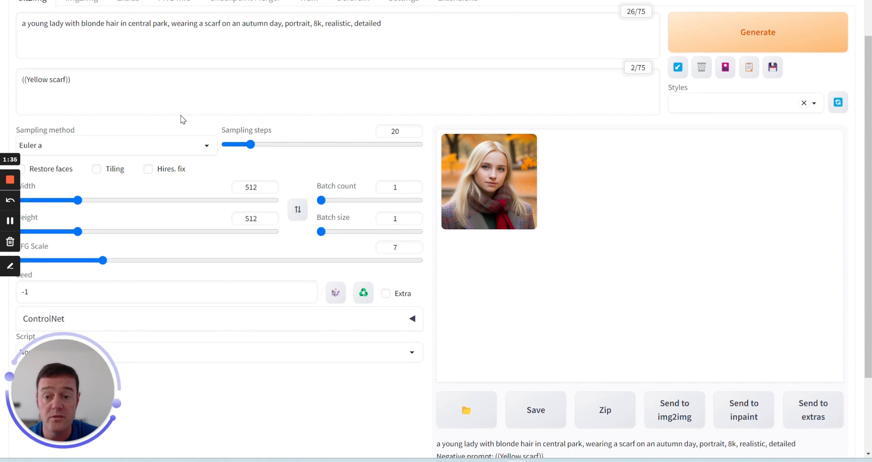
scroll(164, 110, "down", 1)
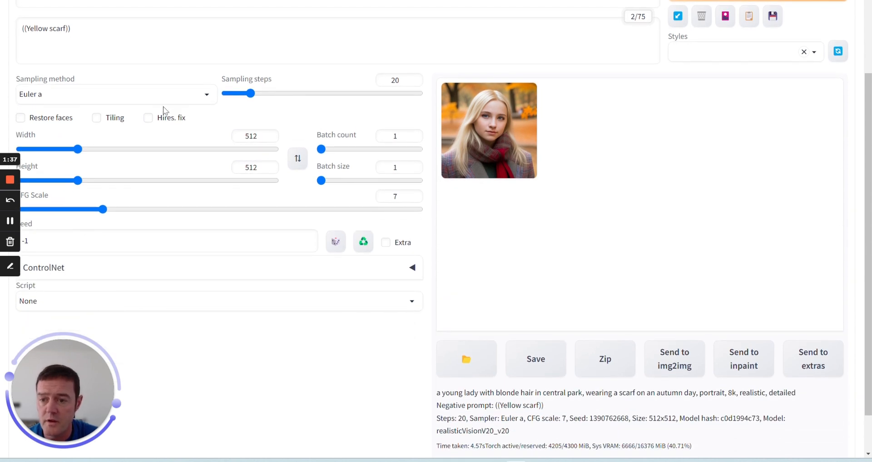
left_click(207, 95)
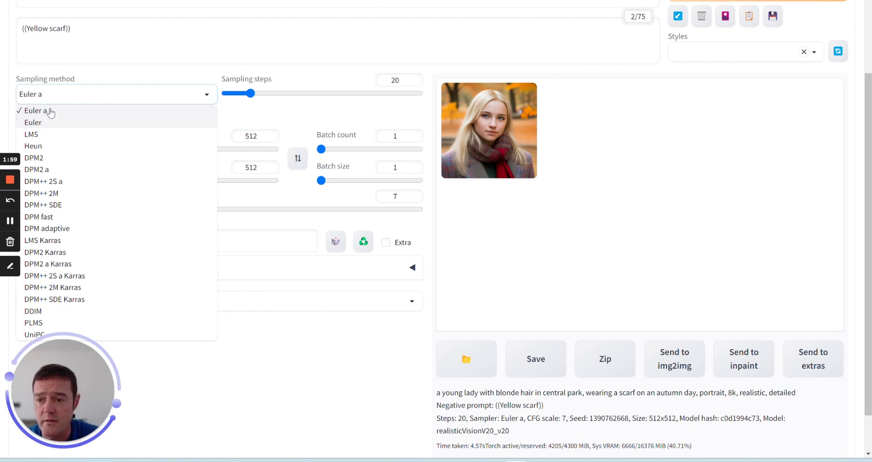
left_click(50, 113)
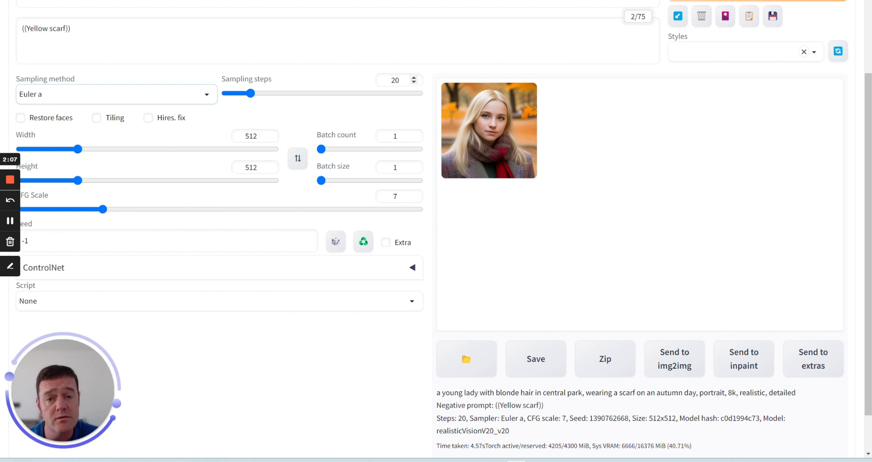
- Set the sampling steps to 1 and generate the portrait with that setting
double_click(395, 79)
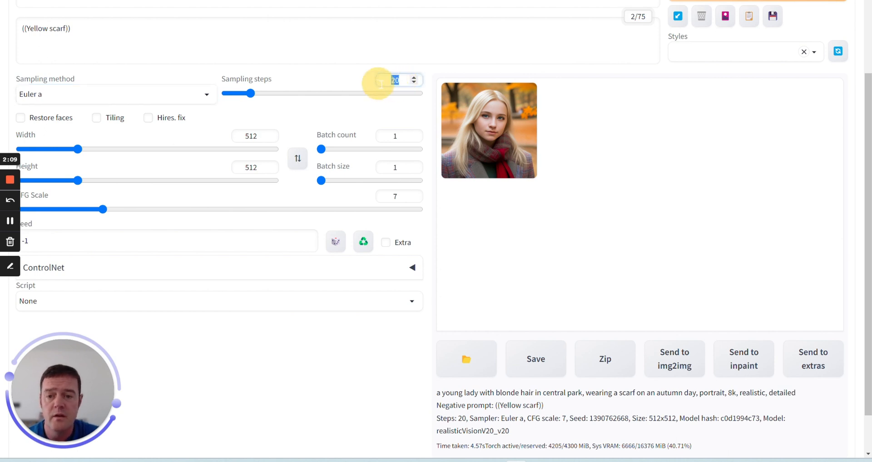
type("1")
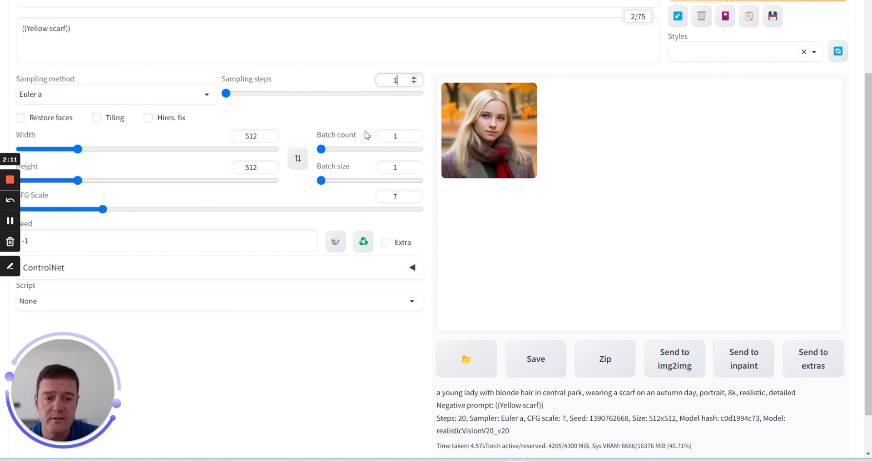
scroll(364, 136, "up", 2)
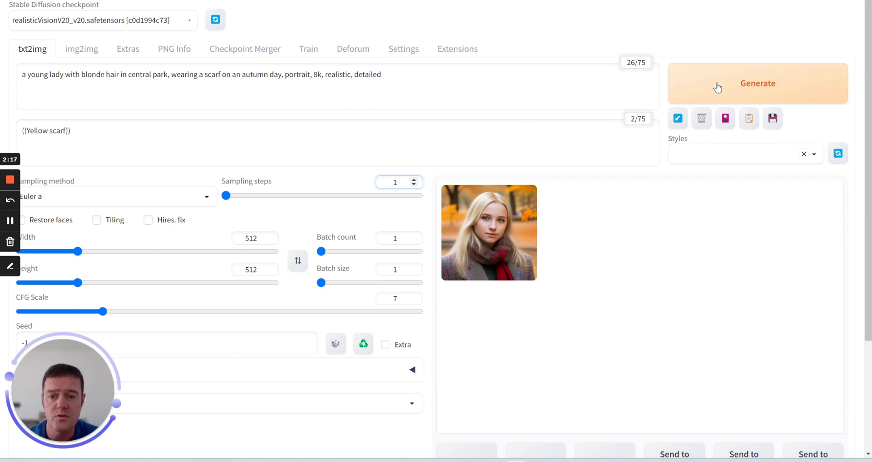
left_click(714, 88)
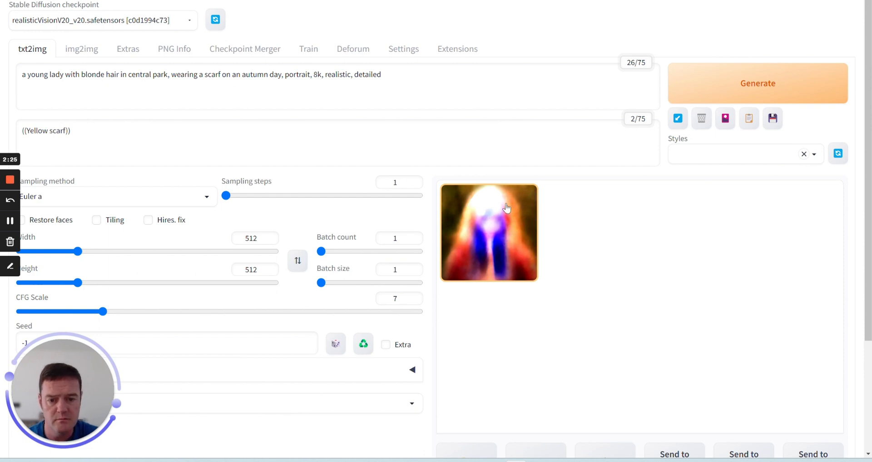
- Set the sampling steps to 20 and generate the portrait again
scroll(178, 285, "down", 1)
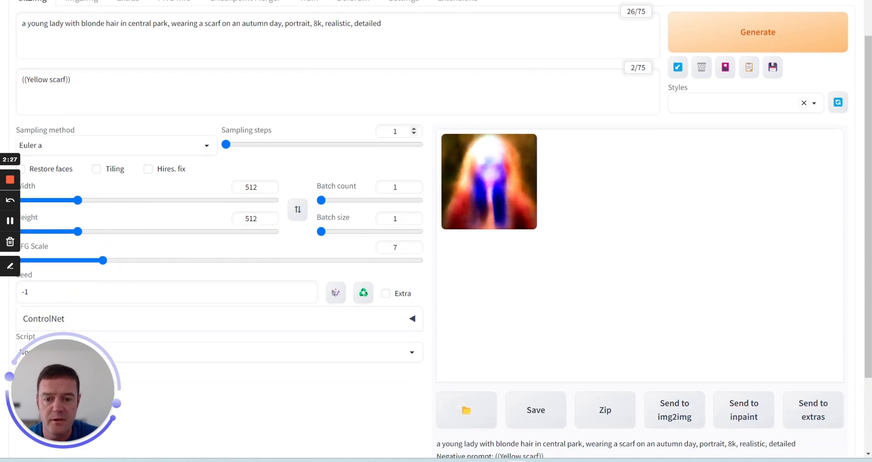
double_click(395, 130)
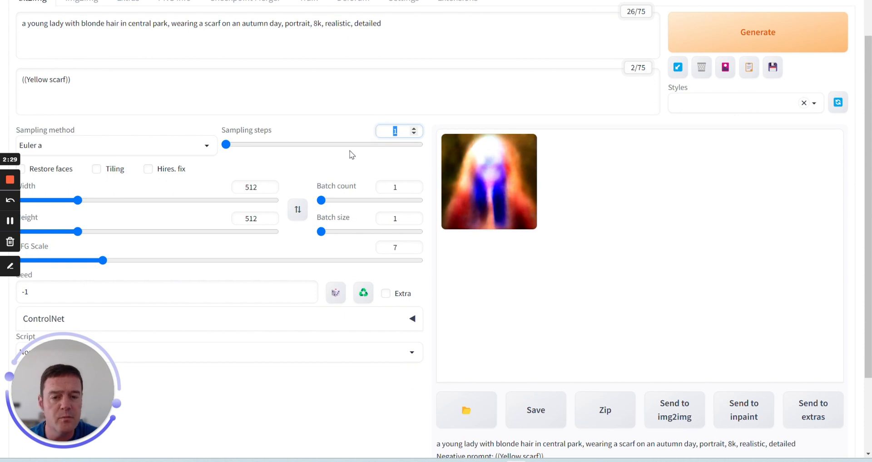
type("2")
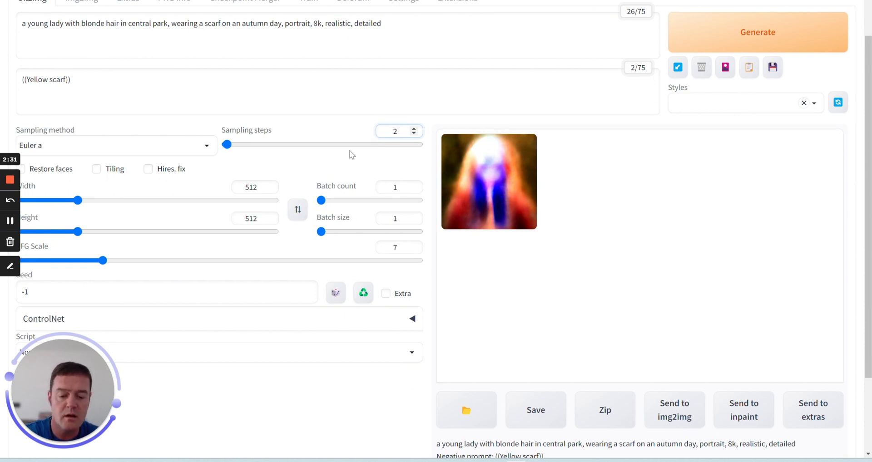
type("0")
left_click(695, 30)
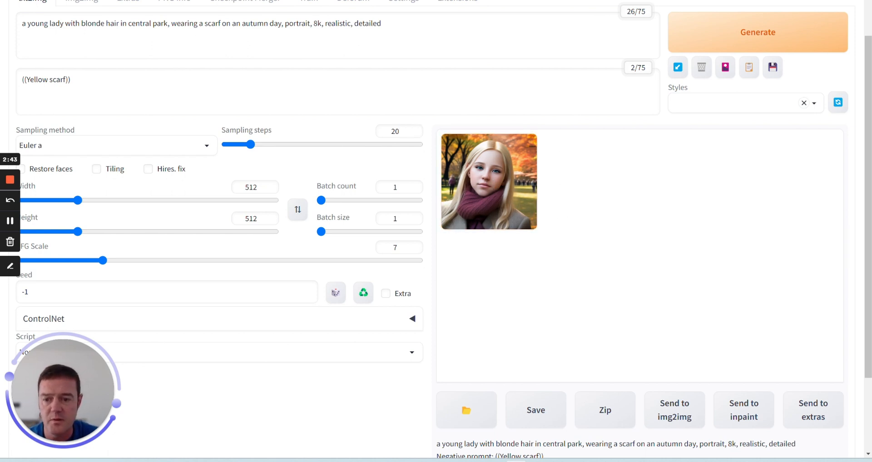
- Replace the whole portrait prompt with "a jigsaw"
scroll(554, 170, "down", 1)
scroll(322, 100, "down", 1)
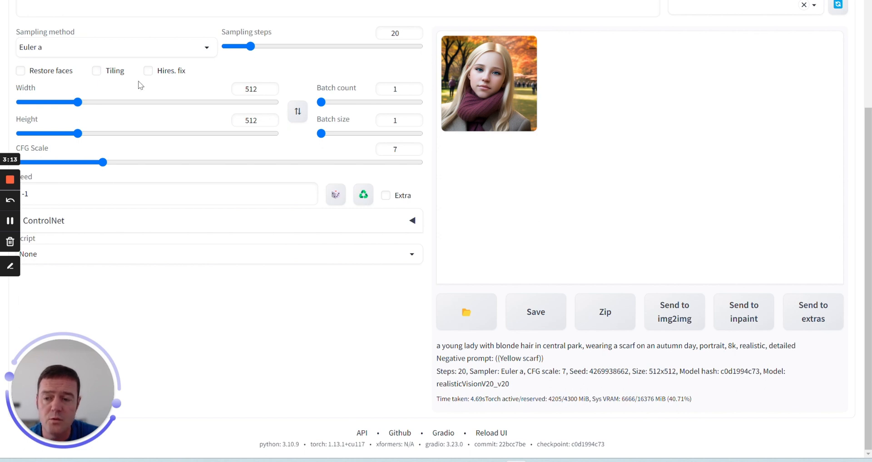
scroll(140, 85, "up", 1)
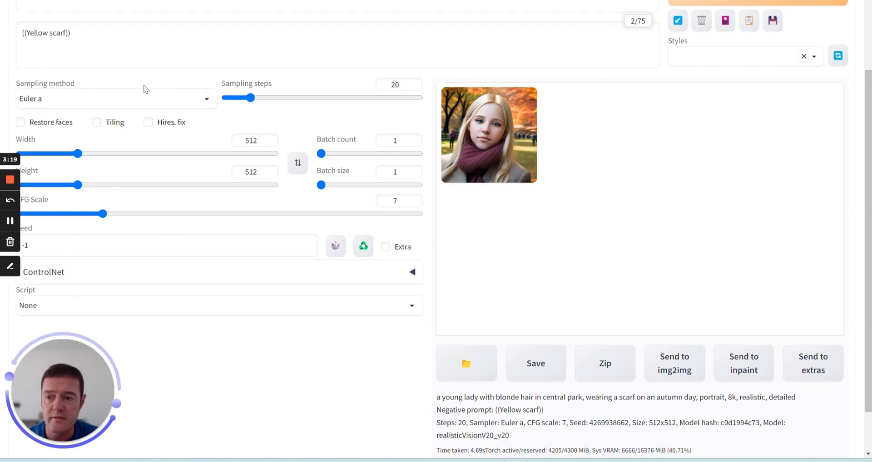
scroll(145, 89, "up", 2)
left_click_drag(451, 76, 5, 93)
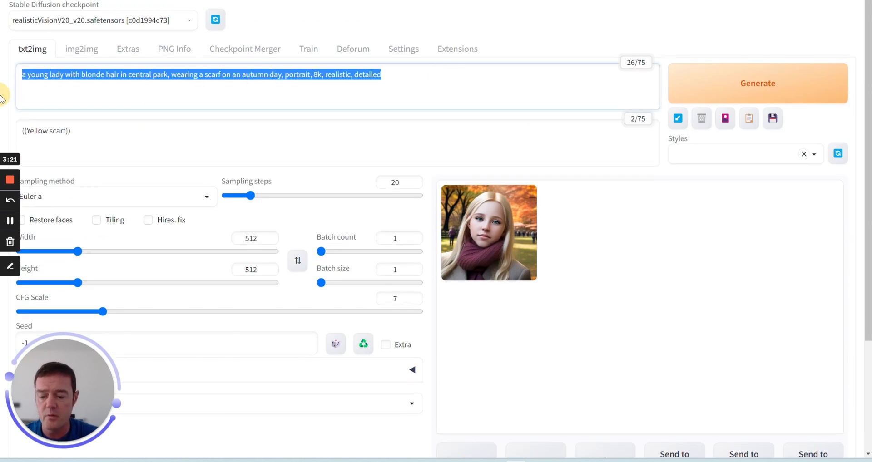
type("a jigs")
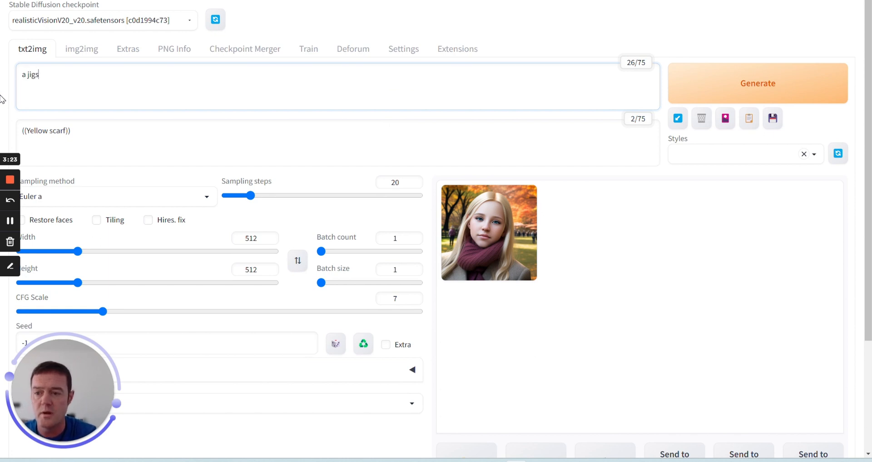
type("aw")
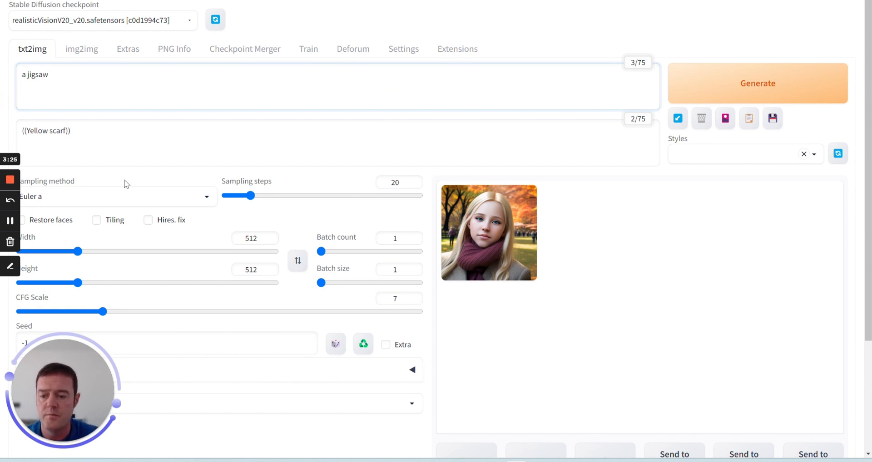
- Enable Tiling and generate an image from the jigsaw prompt
scroll(123, 184, "down", 1)
left_click(96, 169)
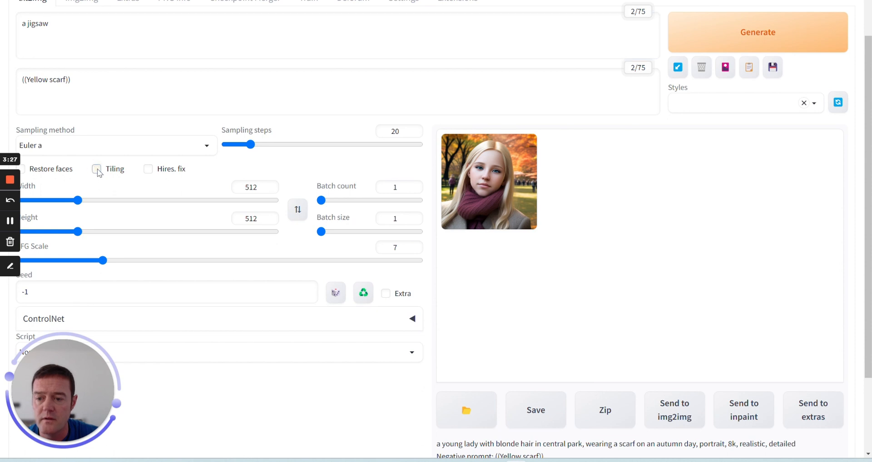
left_click(715, 41)
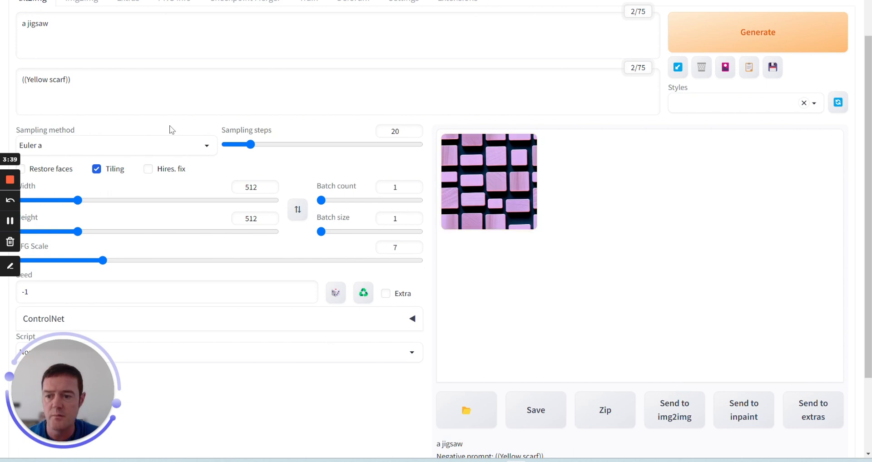
- Generate jigsaw images with Tiling turned off, batch count set to 2 and batch size set to 2
left_click(96, 171)
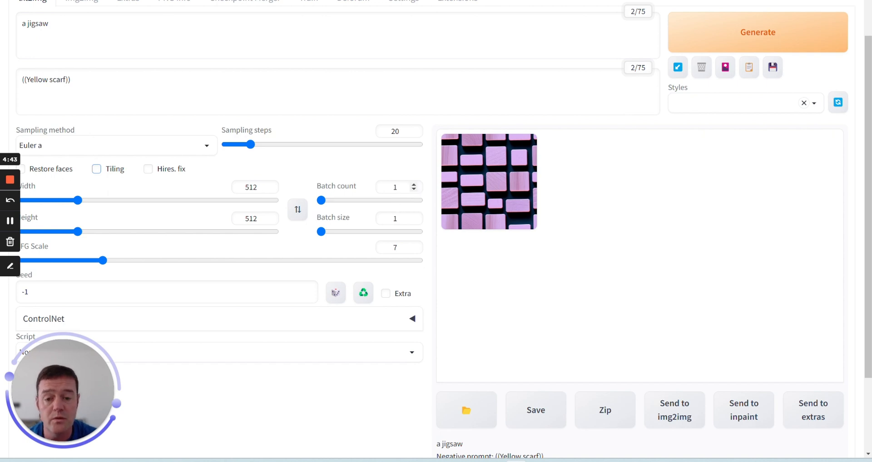
left_click_drag(402, 187, 381, 192)
type("2")
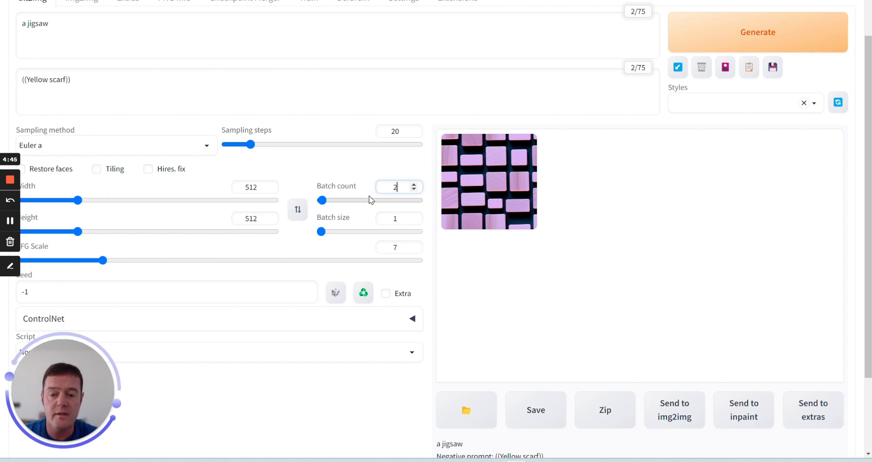
left_click_drag(400, 219, 383, 219)
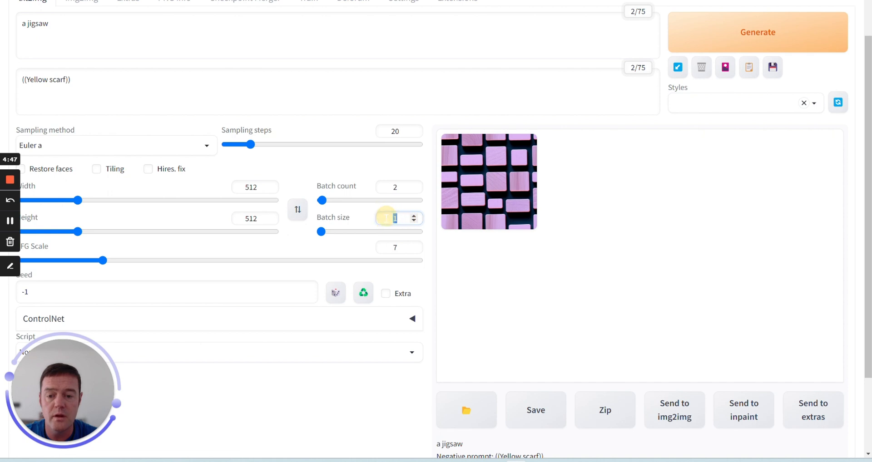
type("2")
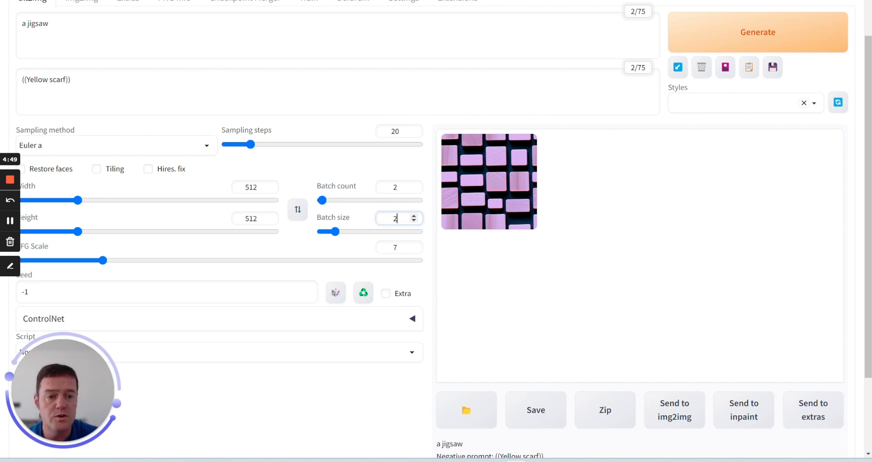
left_click(738, 41)
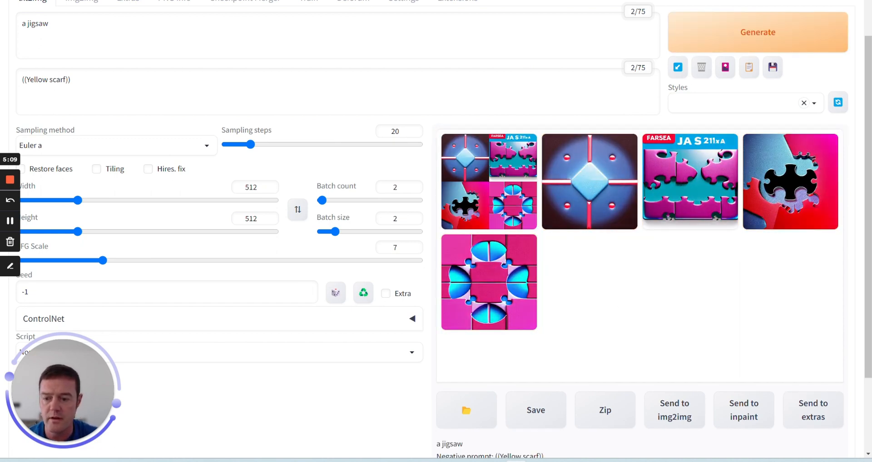
- Replace the prompt with "a young lady with blonde hair in central park, wearing a scarf on an autumn day, portrait, 8k, realistic, detailed"
triple_click(34, 23)
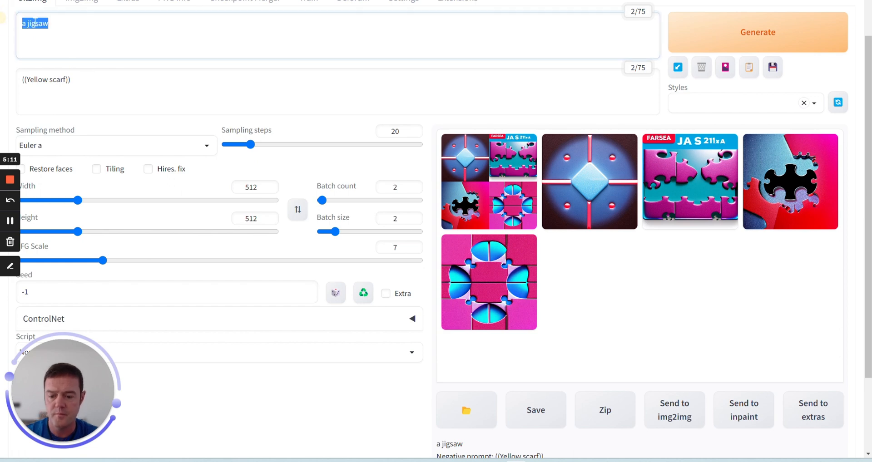
type("a young lady with blonde hair in central park, wearing a scarf on an autumn day, portrait, 8k, realistic, detailed")
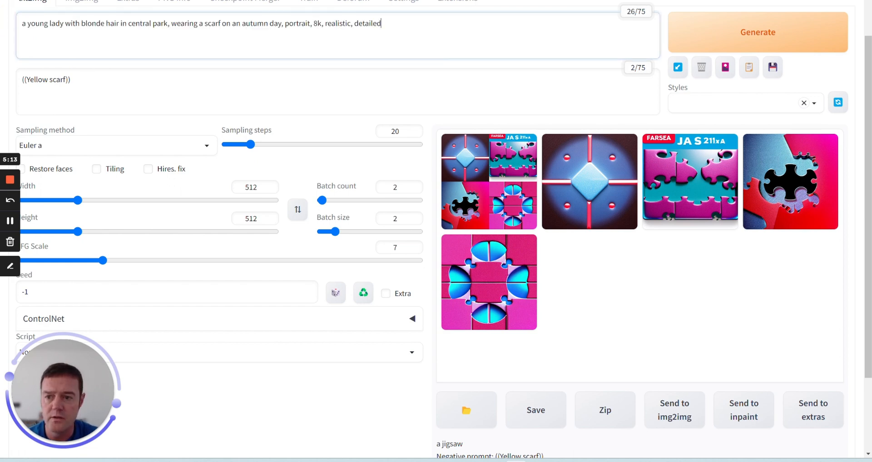
- Set both the batch size and the batch count to 1
scroll(200, 127, "down", 2)
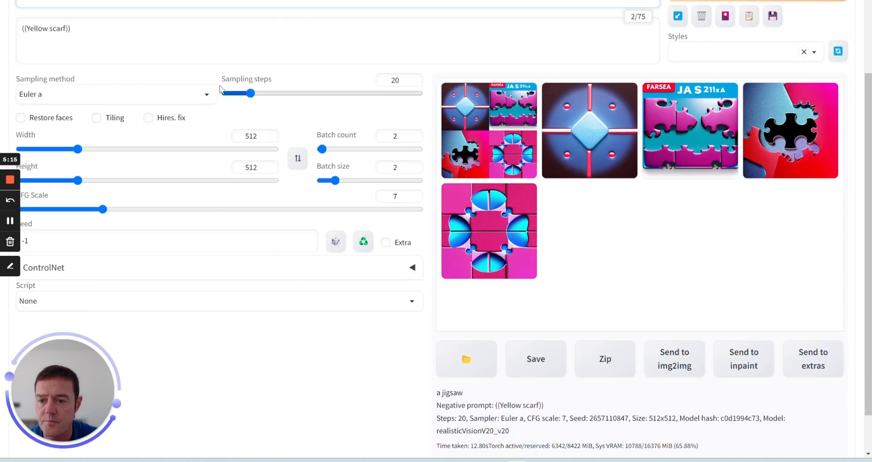
scroll(200, 131, "down", 1)
double_click(394, 120)
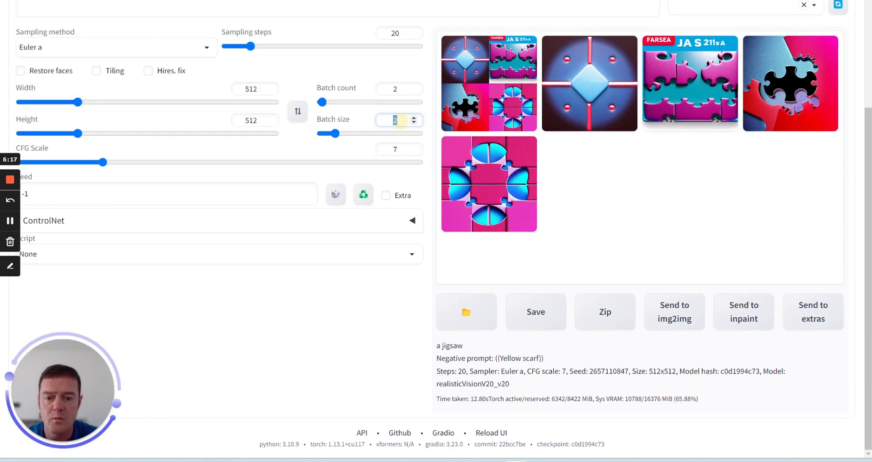
type("1")
double_click(404, 87)
type("1")
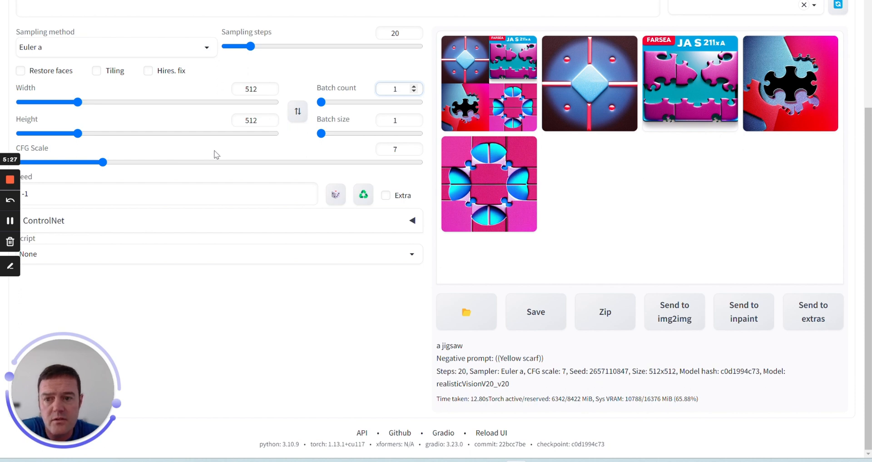
scroll(216, 154, "up", 3)
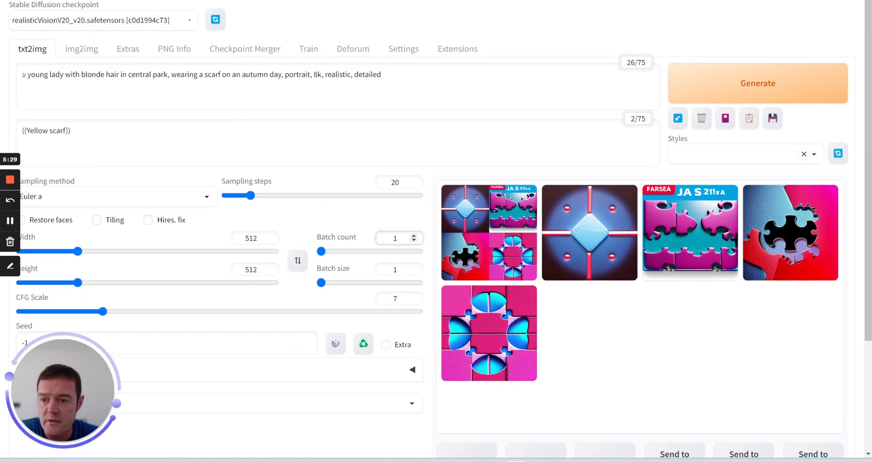
- Set the CFG Scale to 1 and generate an image from the blonde lady portrait prompt
left_click_drag(23, 75, 399, 74)
left_click(399, 74)
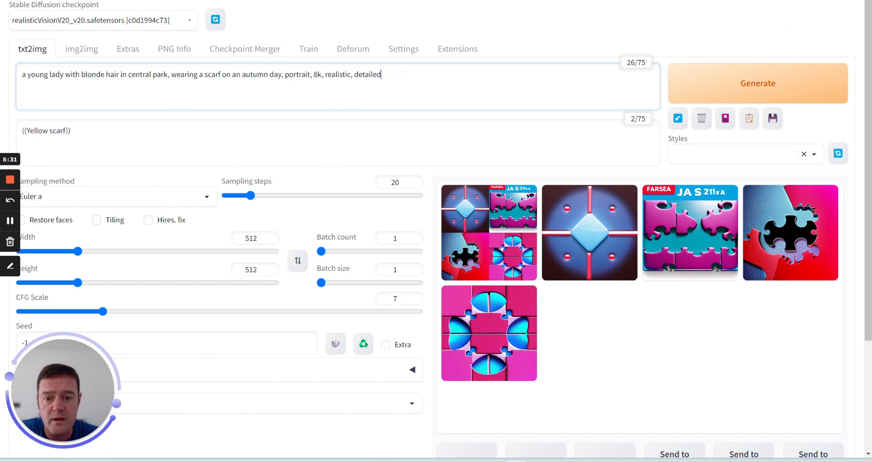
scroll(321, 204, "down", 2)
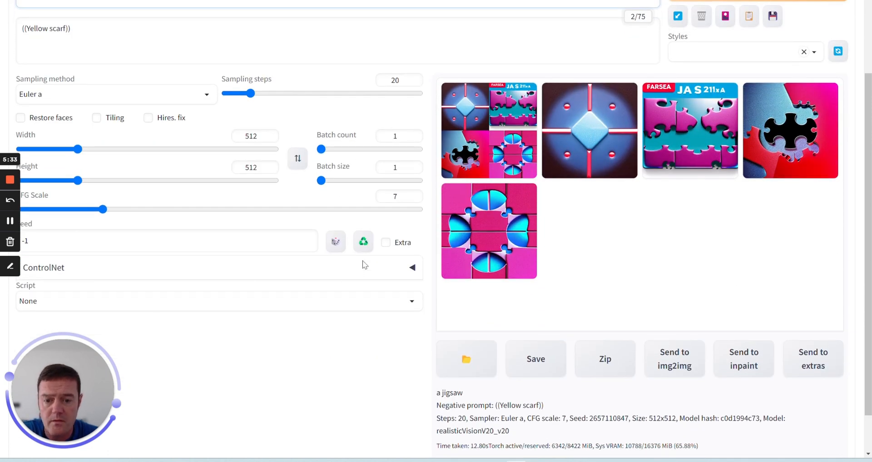
double_click(390, 198)
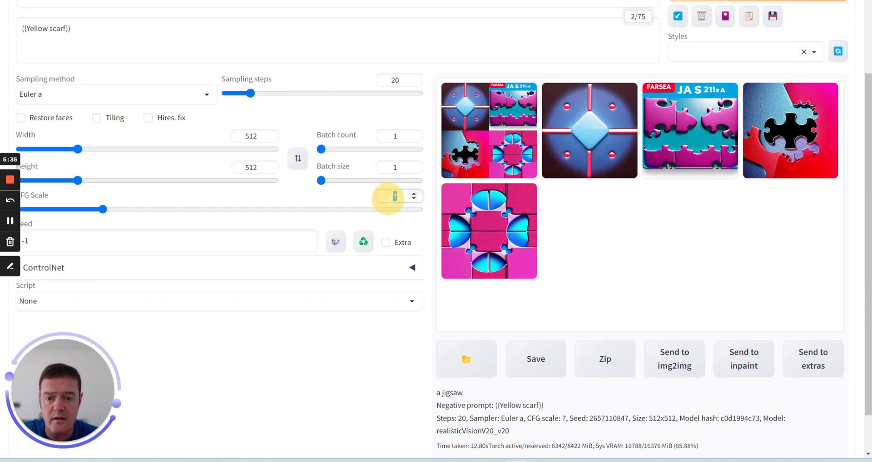
type("1")
scroll(386, 202, "up", 2)
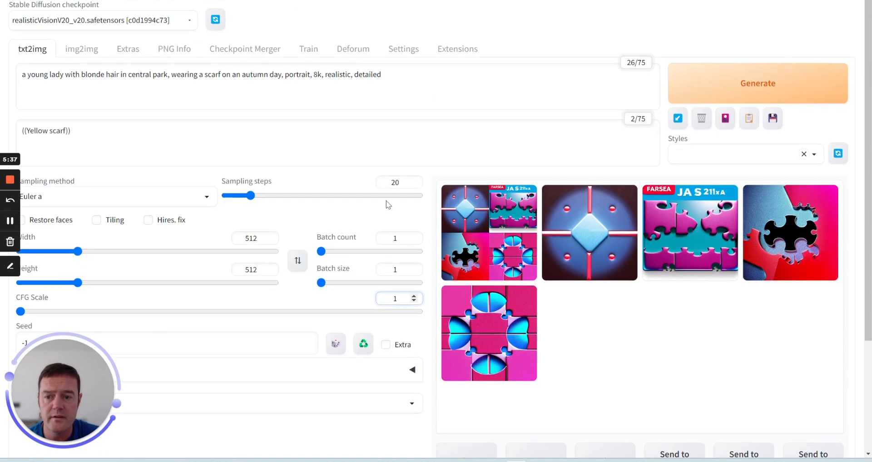
left_click(747, 88)
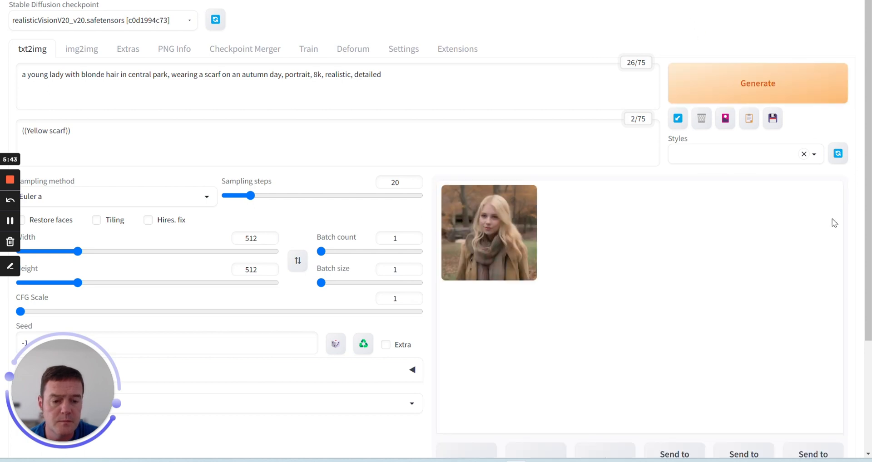
- Set the CFG Scale to 7
scroll(836, 222, "down", 1)
scroll(841, 220, "down", 1)
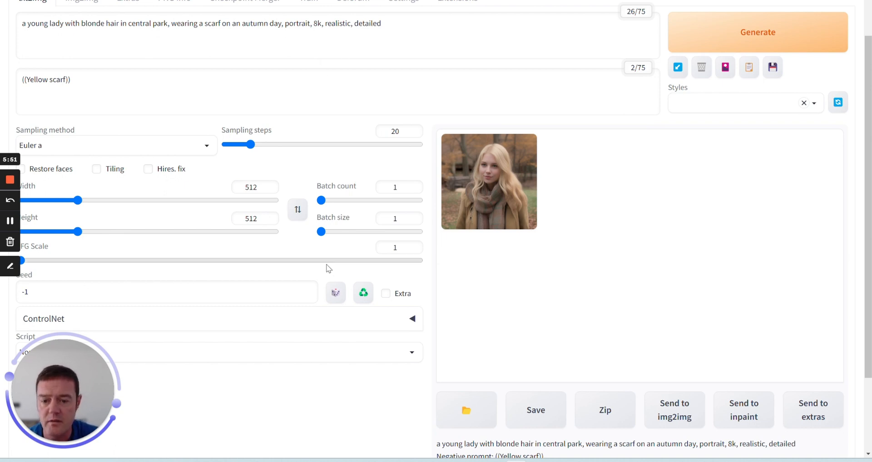
left_click(395, 247)
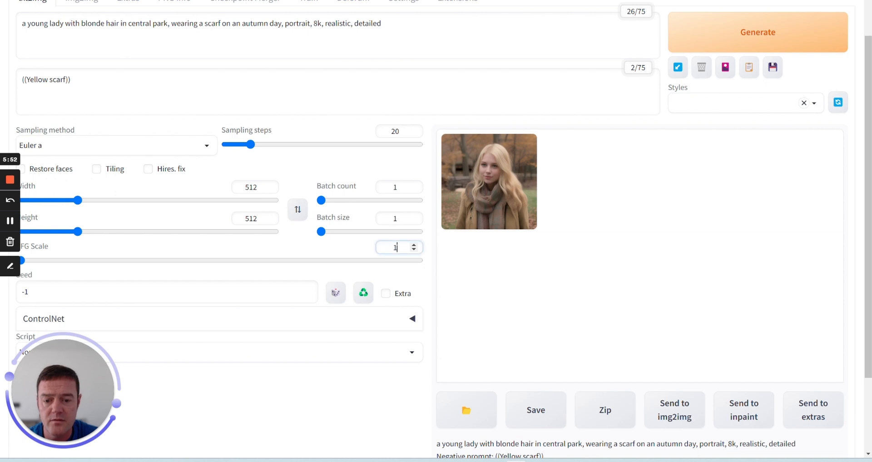
double_click(395, 248)
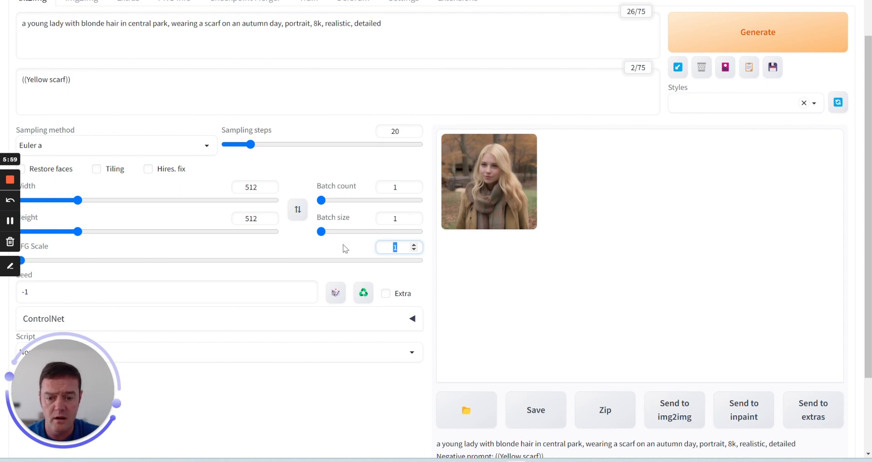
type("7")
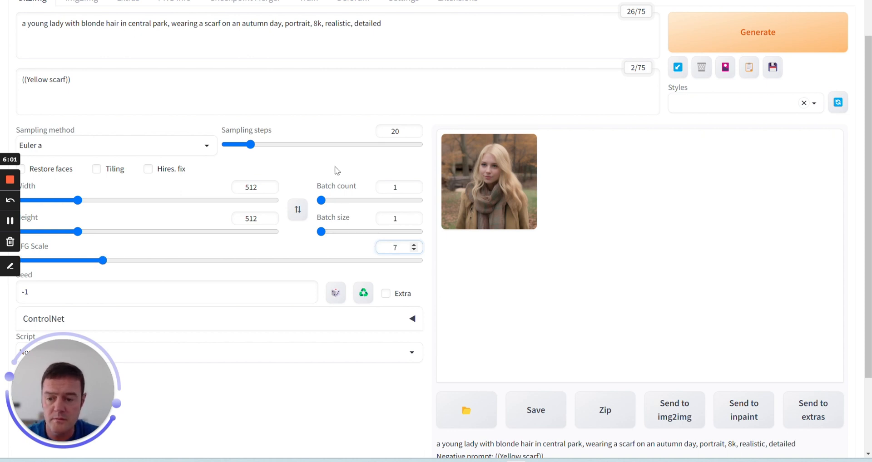
scroll(348, 98, "down", 2)
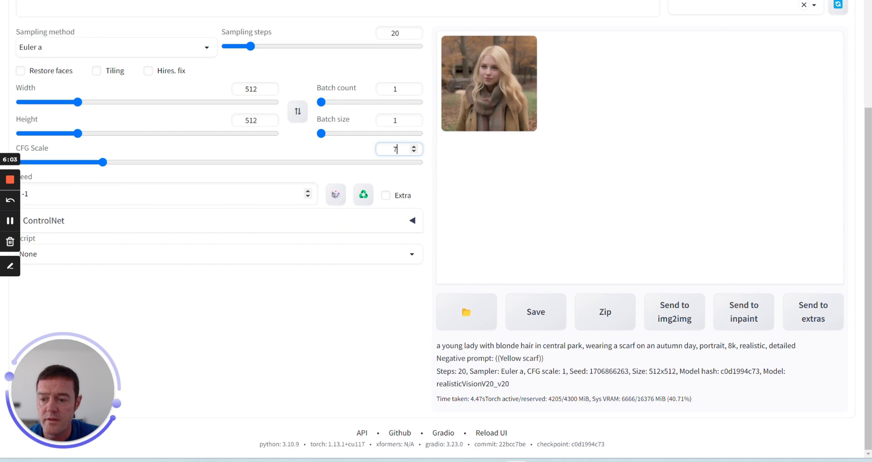
left_click(43, 195)
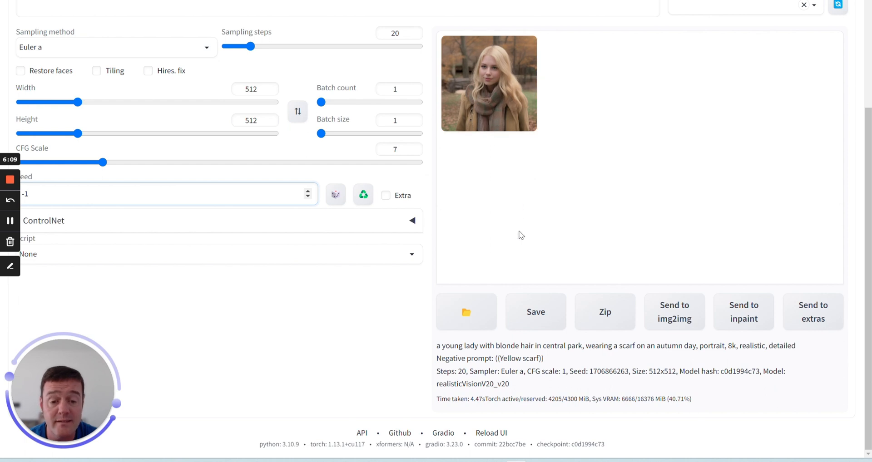
left_click(495, 108)
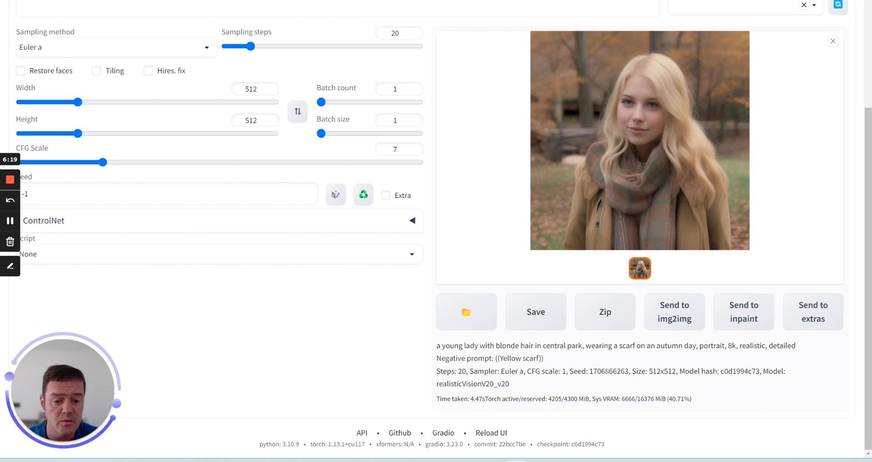
double_click(608, 372)
right_click(607, 371)
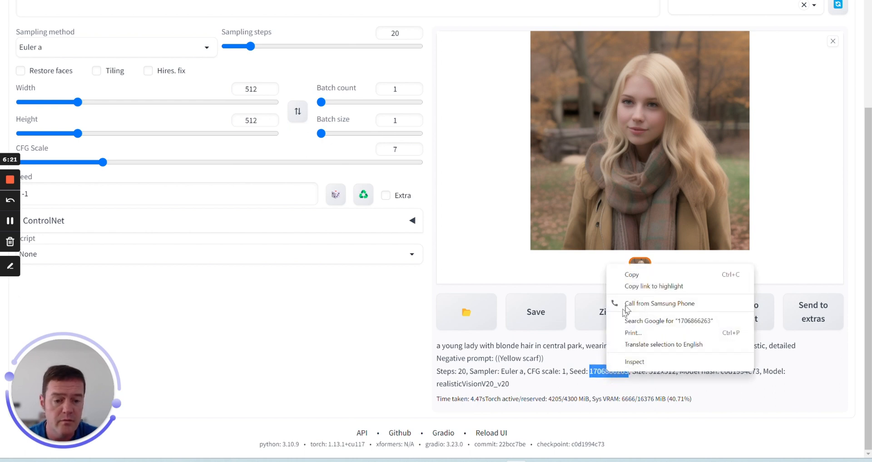
left_click(637, 275)
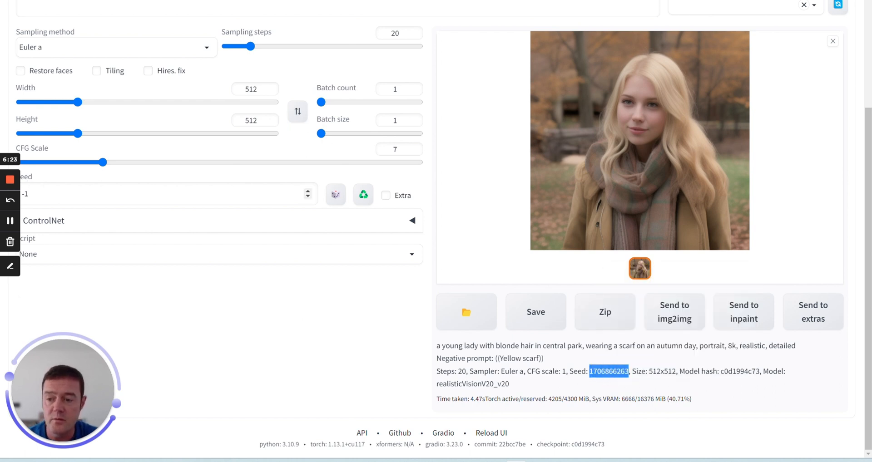
left_click_drag(40, 195, 0, 194)
key("ctrl+v")
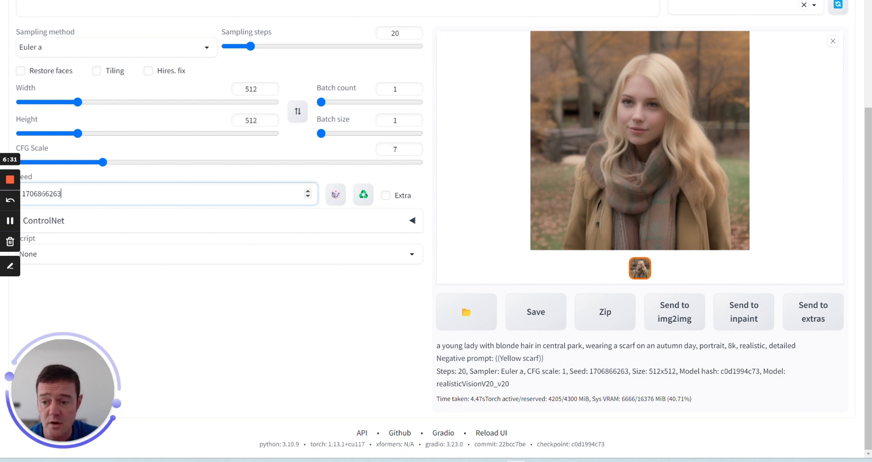
scroll(214, 223, "up", 3)
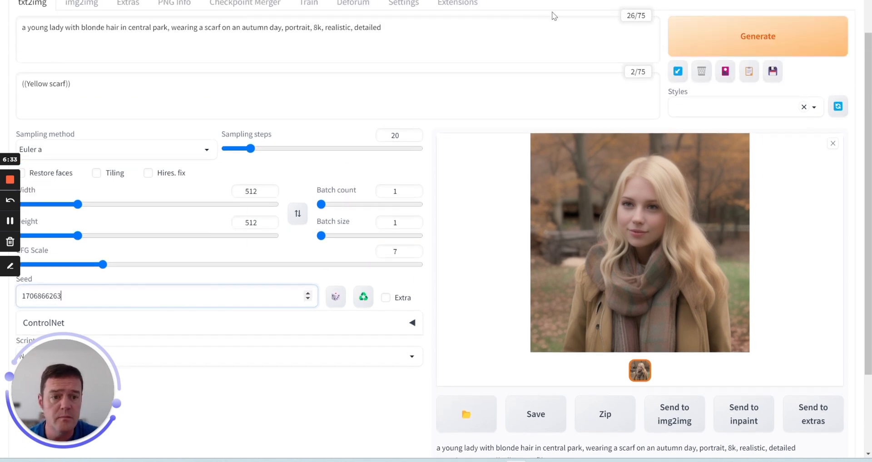
left_click(702, 48)
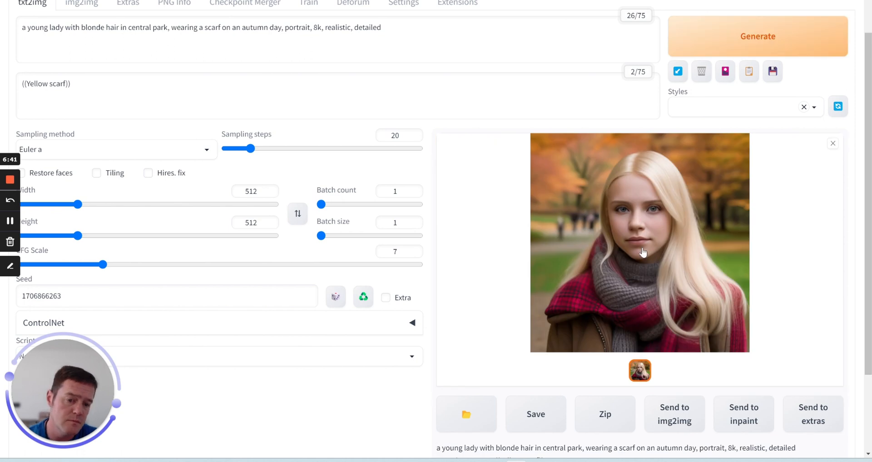
- Set the seed back to random with -1 and generate another portrait
scroll(170, 284, "down", 1)
double_click(26, 244)
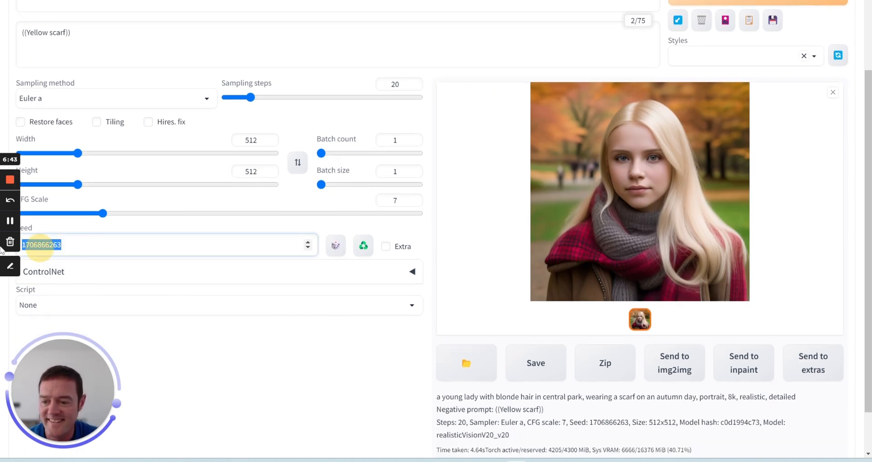
type("-1")
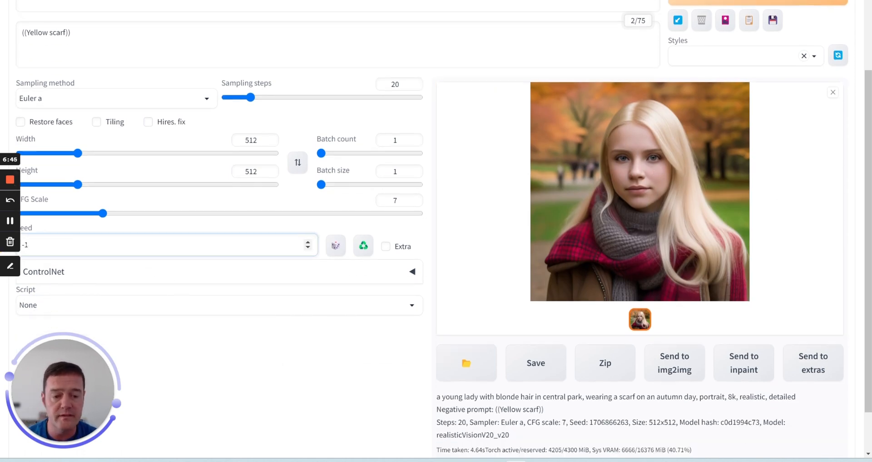
scroll(362, 144, "up", 2)
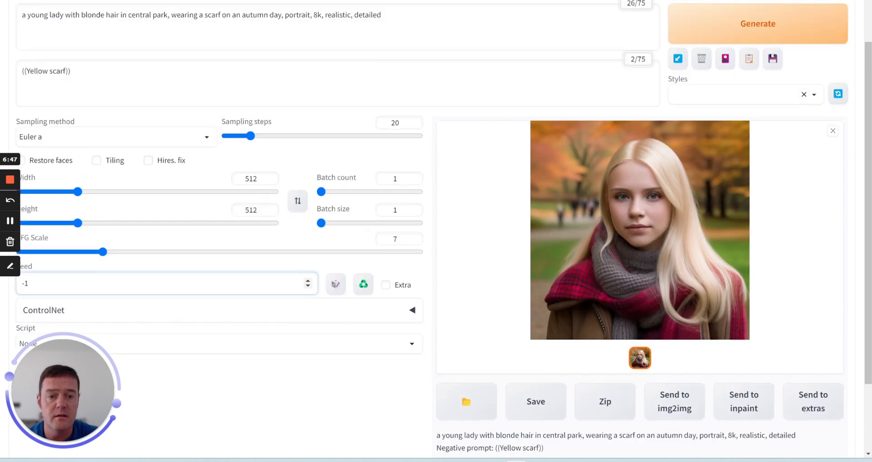
left_click(772, 82)
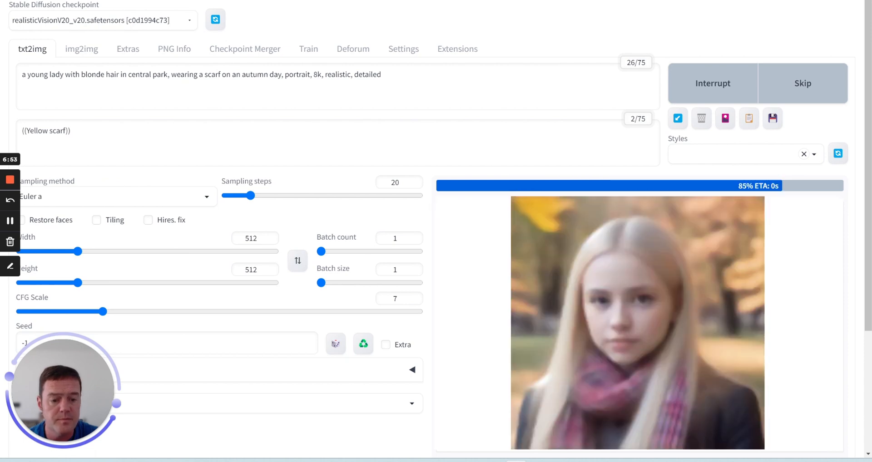
- Choose the X/Y/Z plot script and set its X axis to Sampler with the values "Euler a, LMS"
scroll(572, 122, "down", 3)
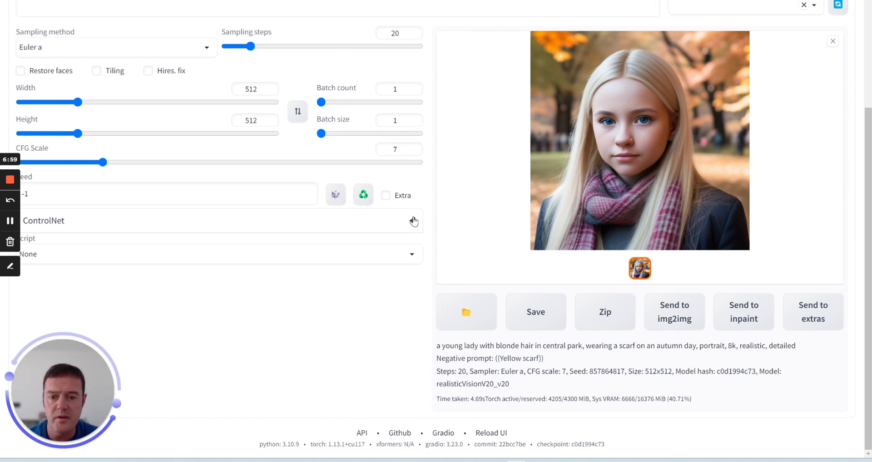
left_click(411, 255)
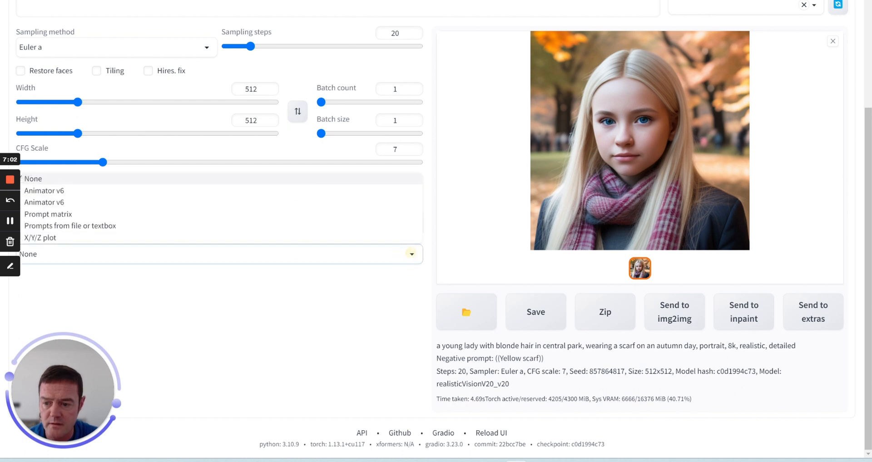
left_click(59, 239)
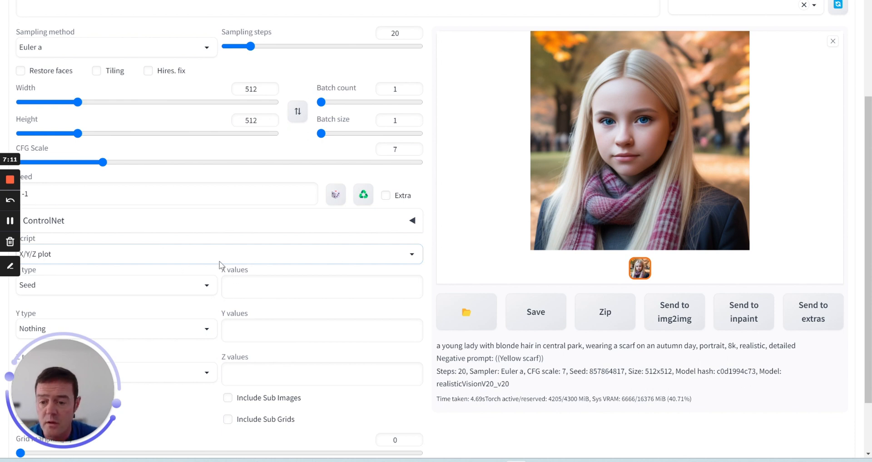
left_click(206, 285)
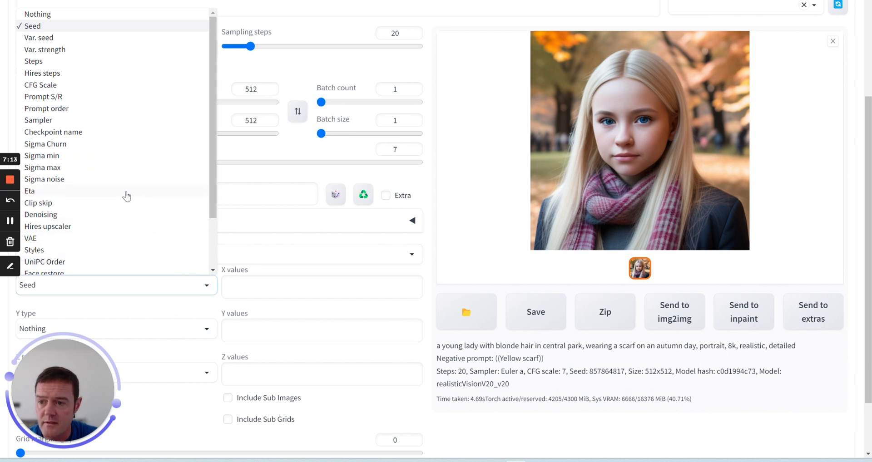
left_click(62, 120)
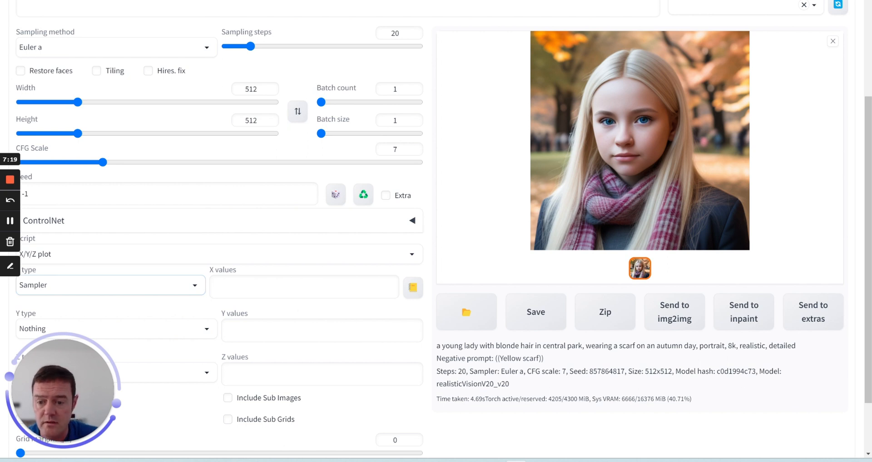
left_click(280, 283)
type("Euler a, LMS")
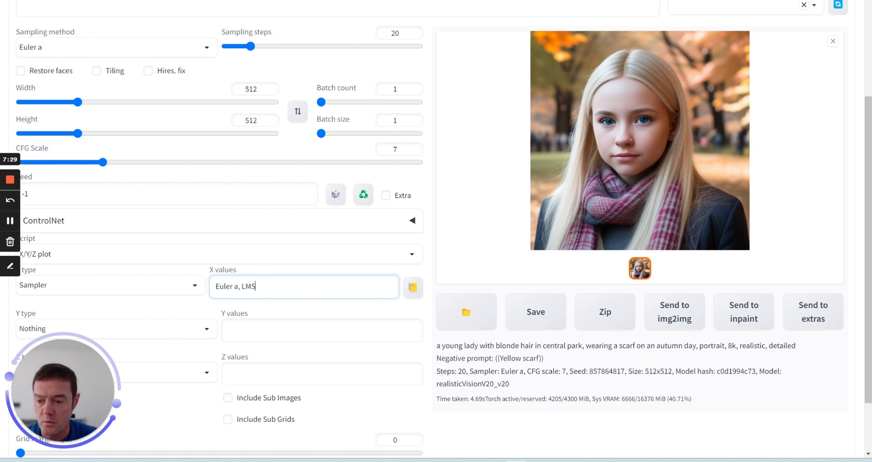
- Set the plot's Y axis to Steps with the values "6-10 (+2)"
left_click(212, 330)
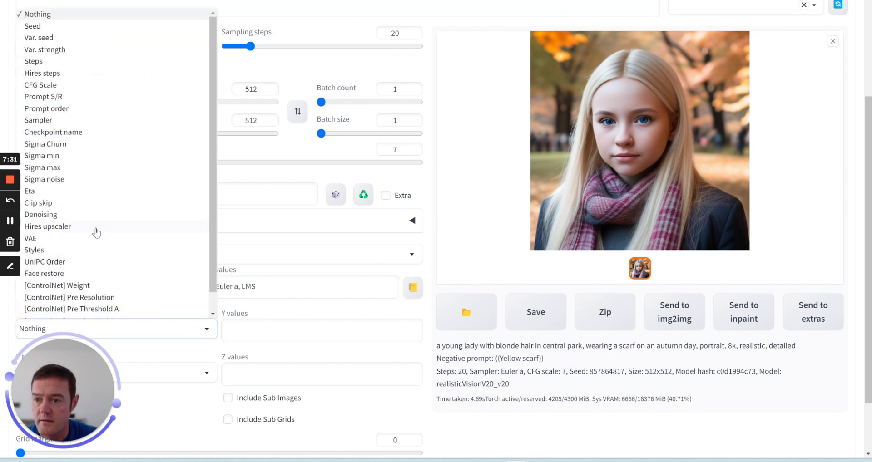
left_click(40, 62)
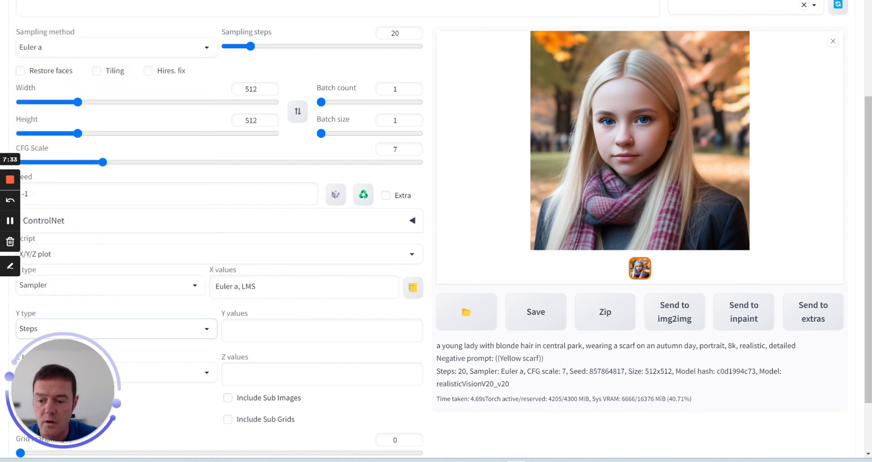
left_click(253, 323)
type("6")
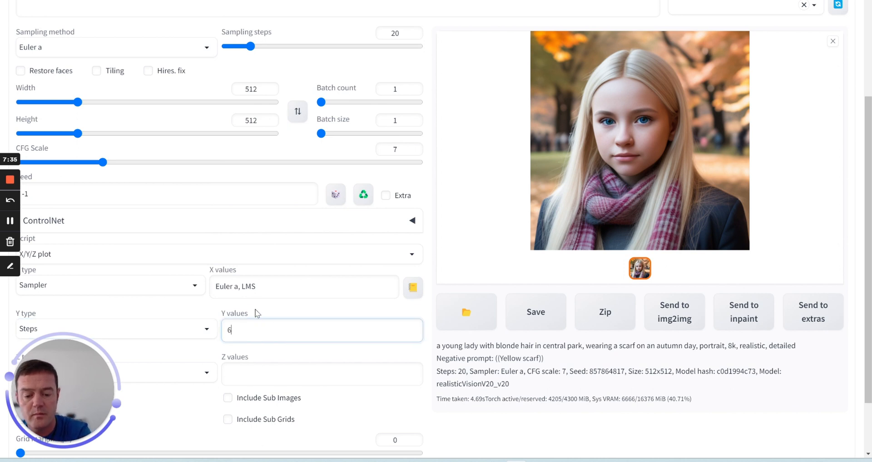
type("-10")
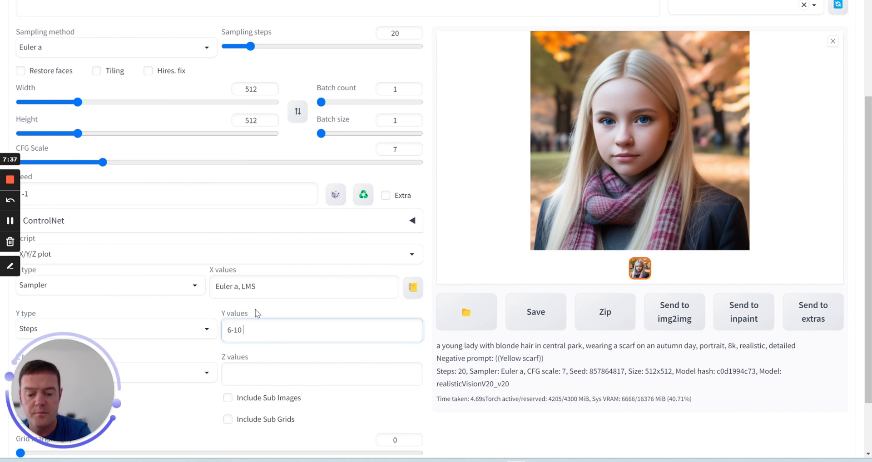
type("2")
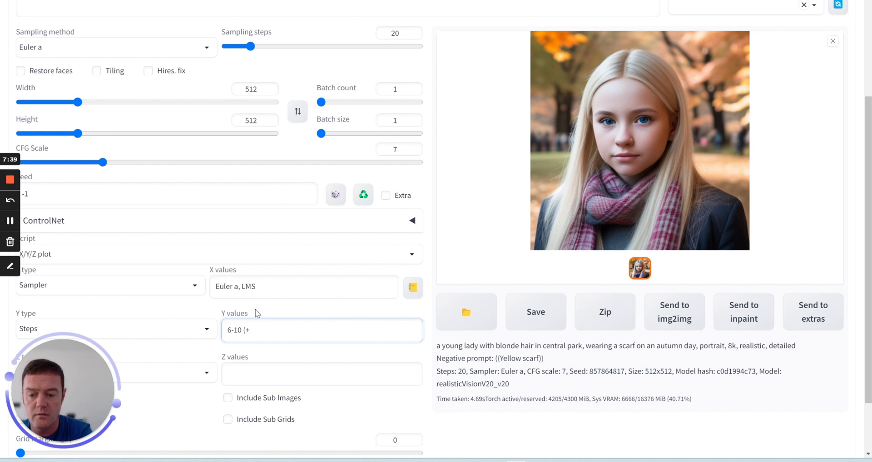
key("Home")
type("0")
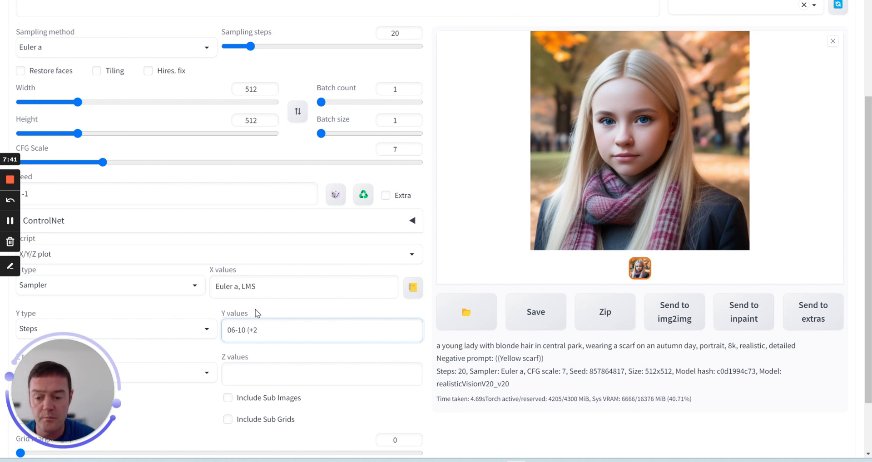
key("BackSpace")
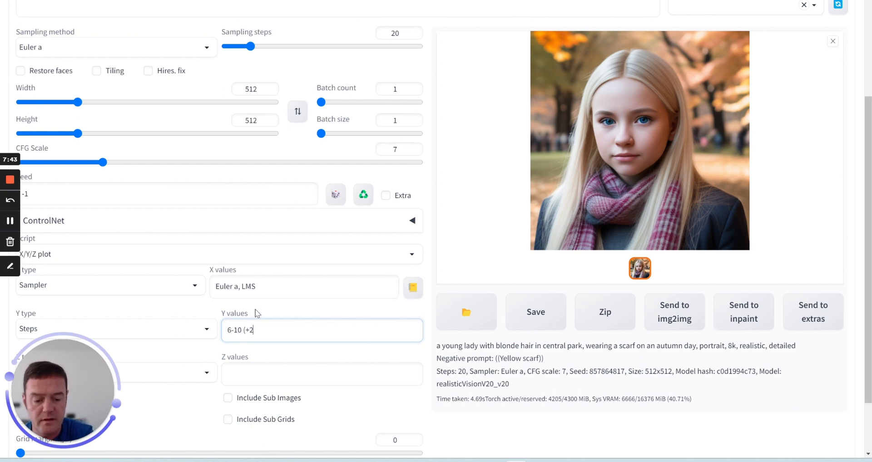
type(")")
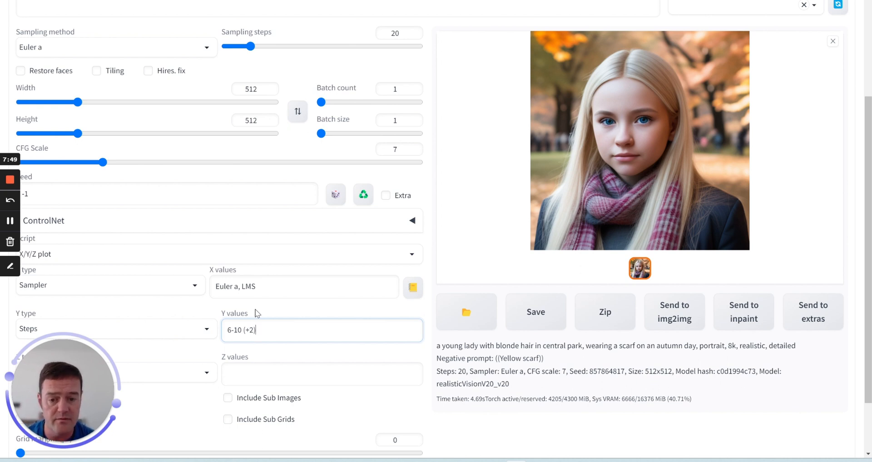
- Generate the X/Y/Z plot grid and examine it enlarged, comparing the Euler a and LMS portraits at each step count, then close the enlarged view
scroll(423, 223, "up", 3)
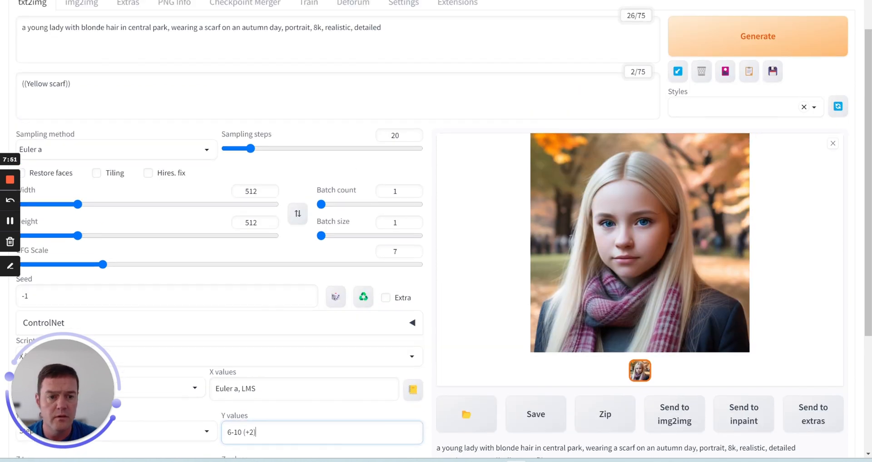
left_click(756, 37)
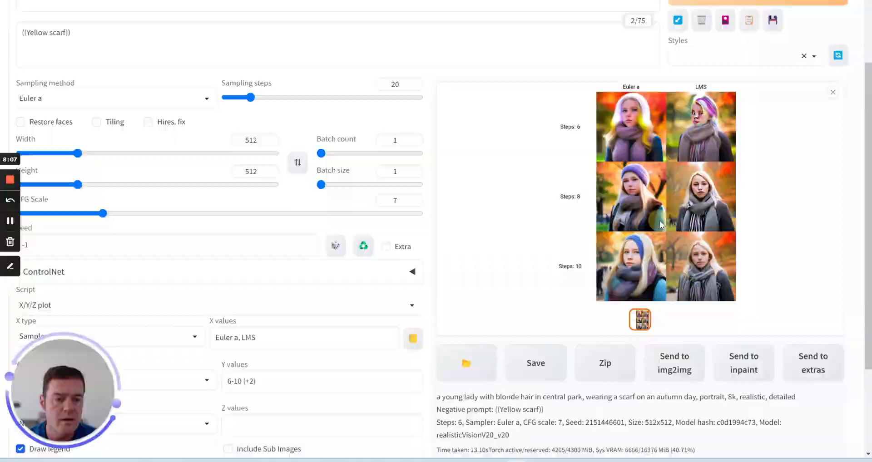
left_click(659, 220)
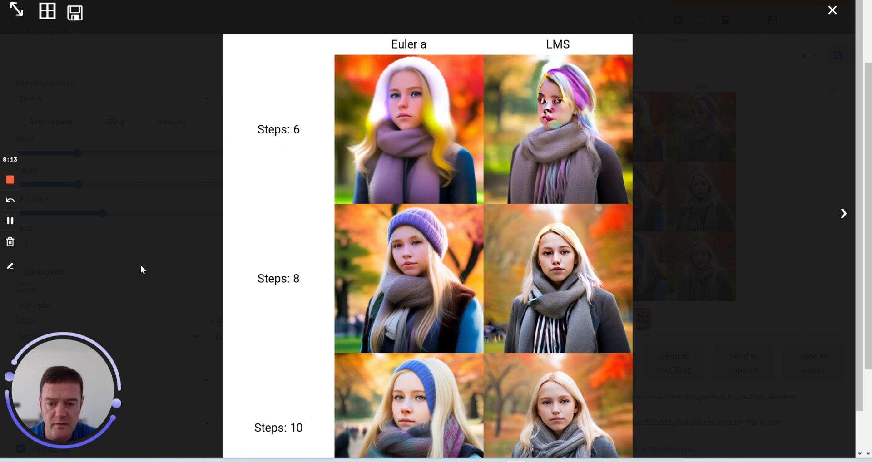
scroll(272, 247, "down", 2)
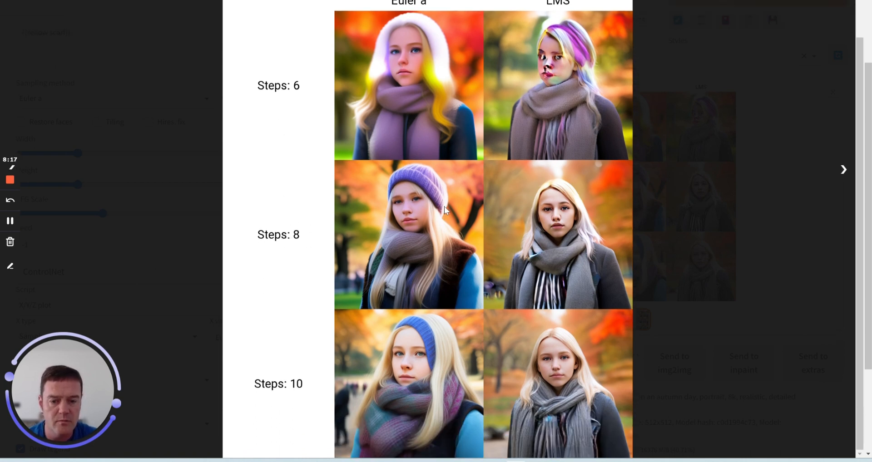
scroll(453, 194, "down", 2)
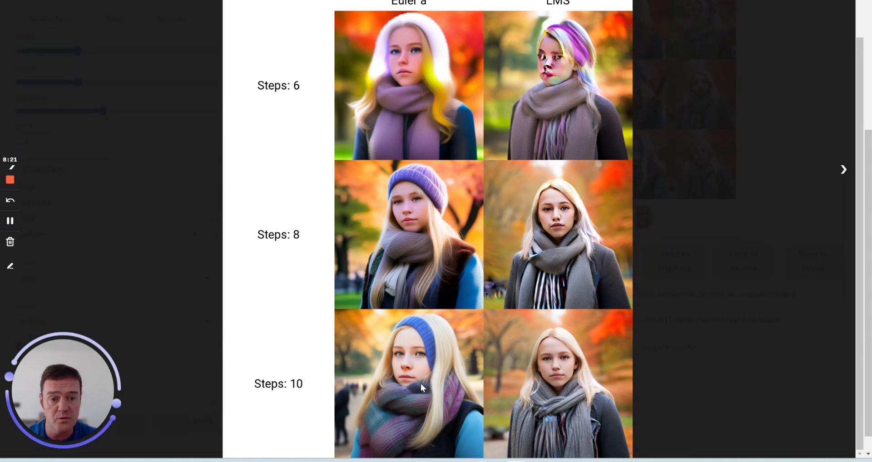
scroll(718, 295, "up", 1)
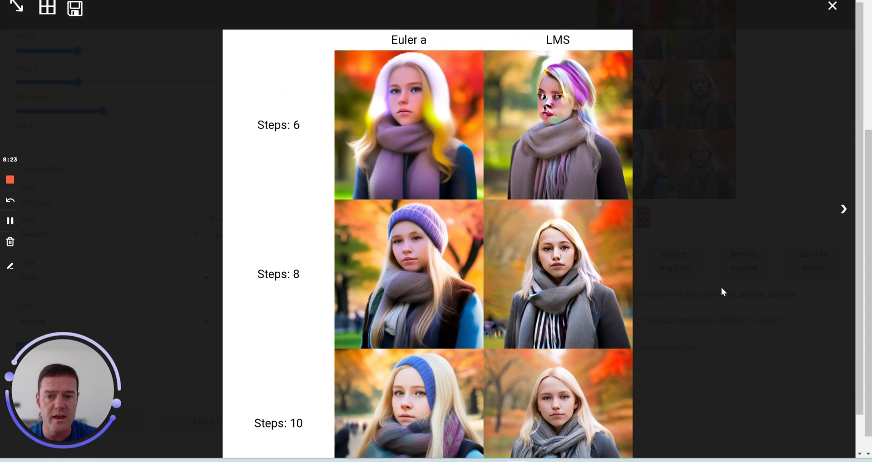
left_click(833, 10)
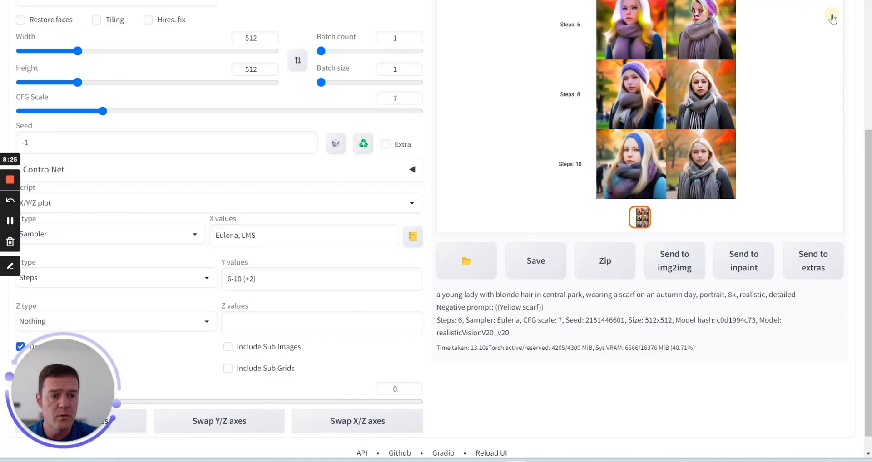
scroll(436, 231, "up", 2)
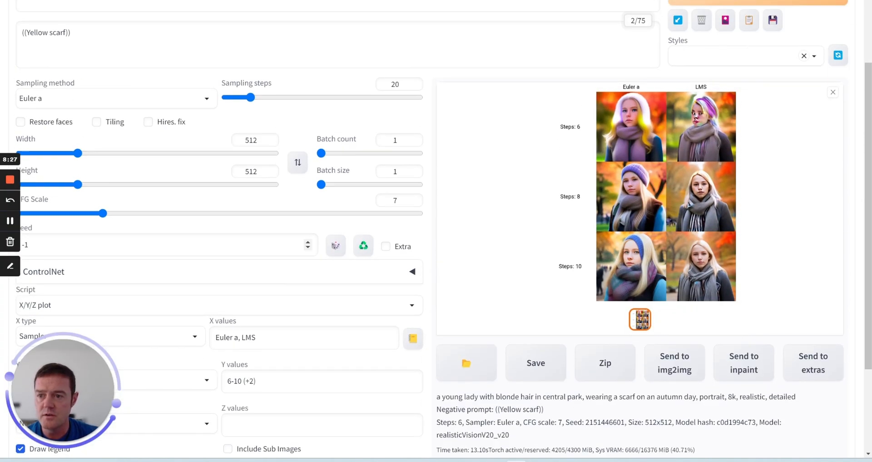
scroll(284, 248, "down", 3)
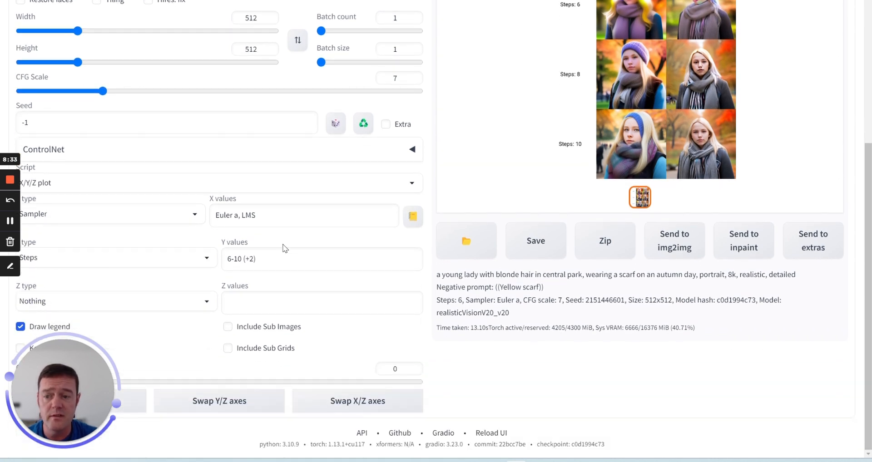
left_click(9, 181)
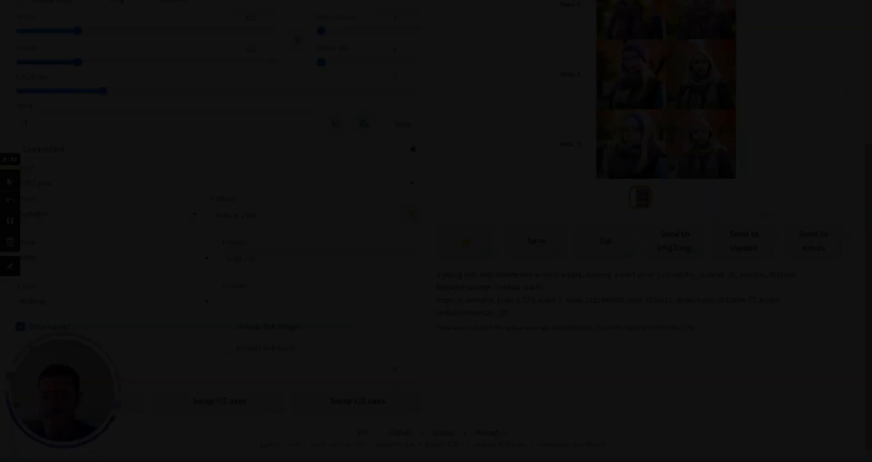